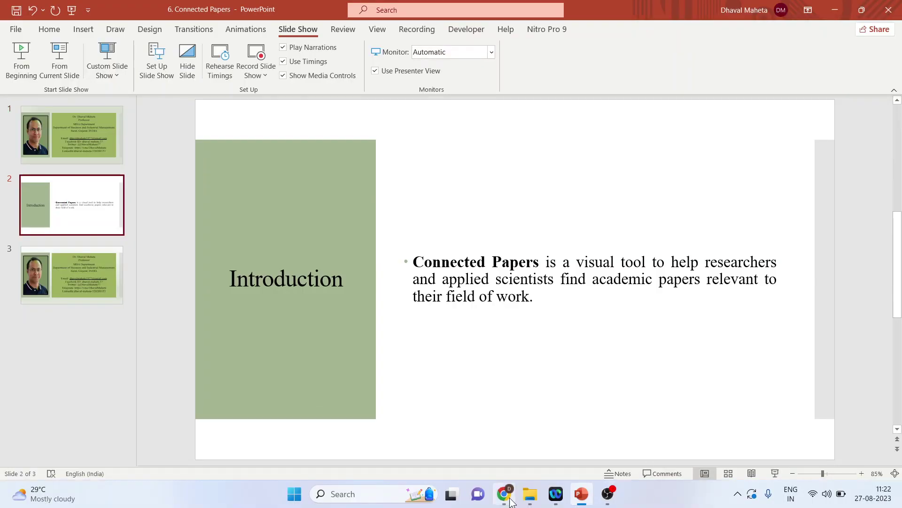
# Switch to Chrome and open the 'Connected Papers | Find and explore academic papers' result
pyautogui.click(504, 493)
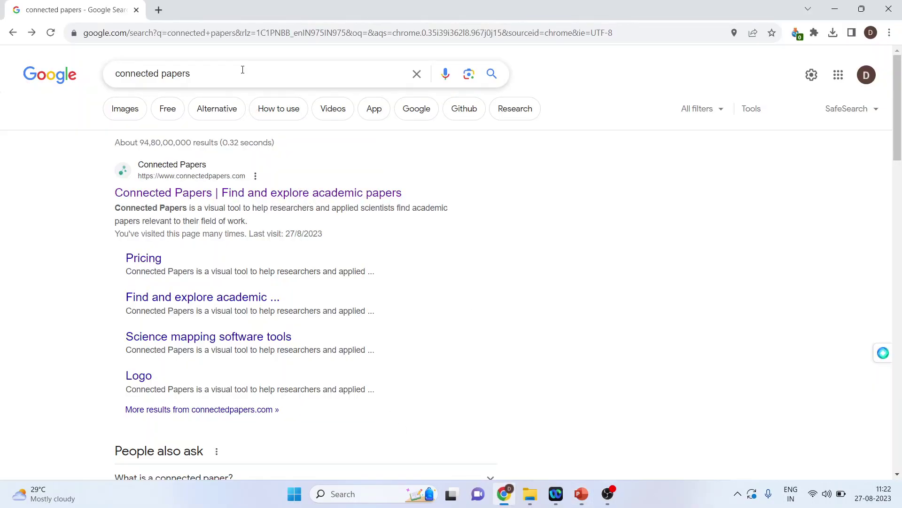
pyautogui.click(220, 202)
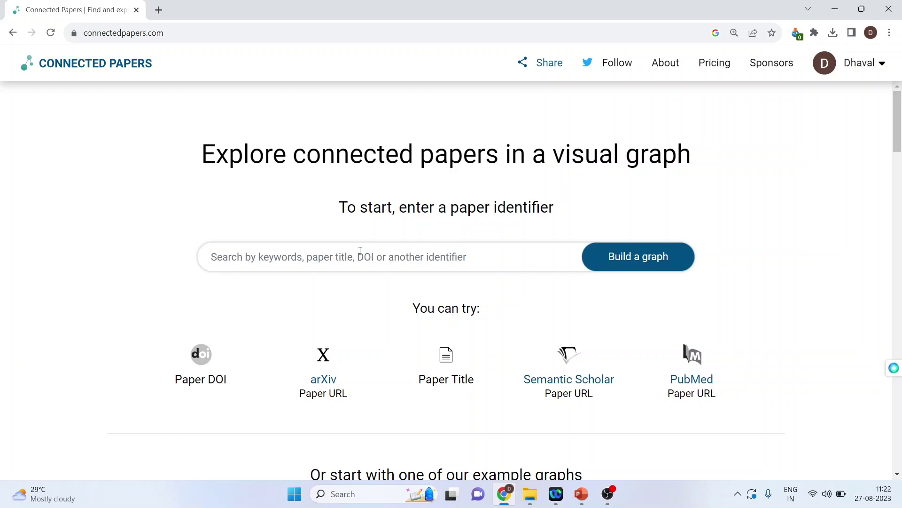
# Search Connected Papers for 'neural marketing' to list suggested papers
pyautogui.write('n')
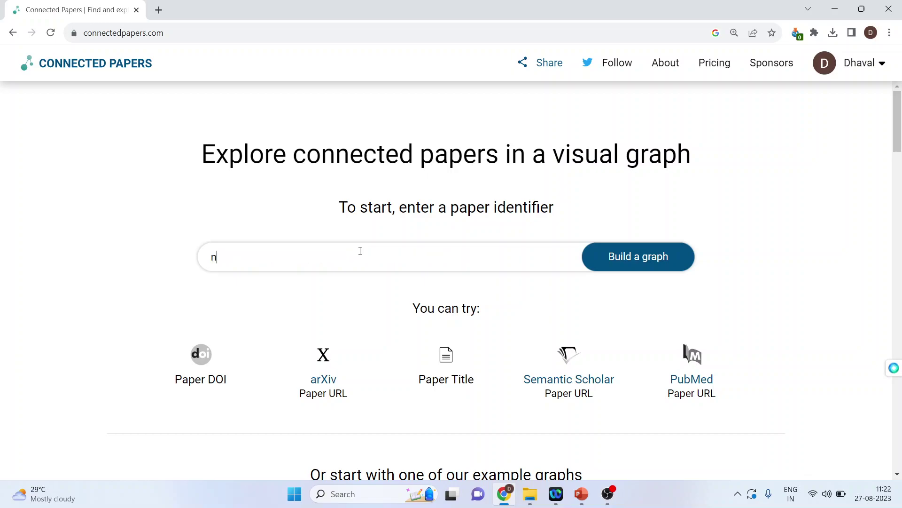
pyautogui.write('eural marketing')
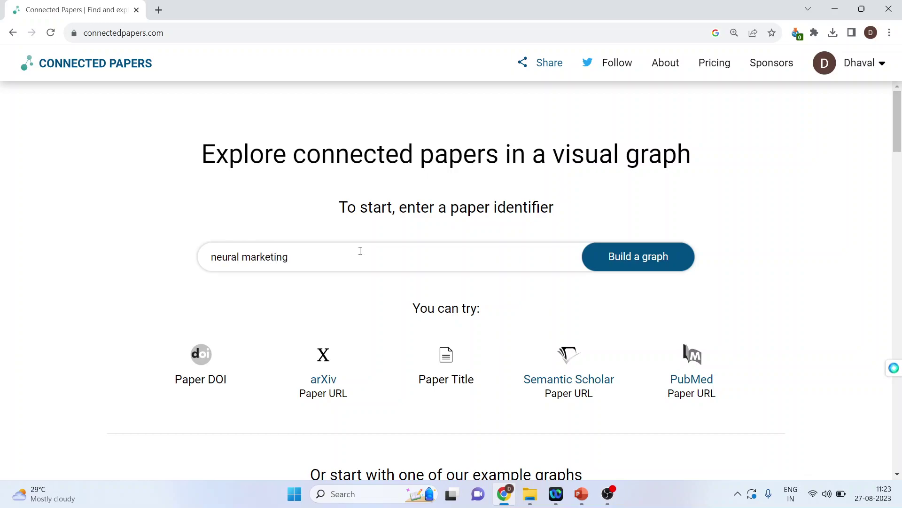
pyautogui.click(637, 254)
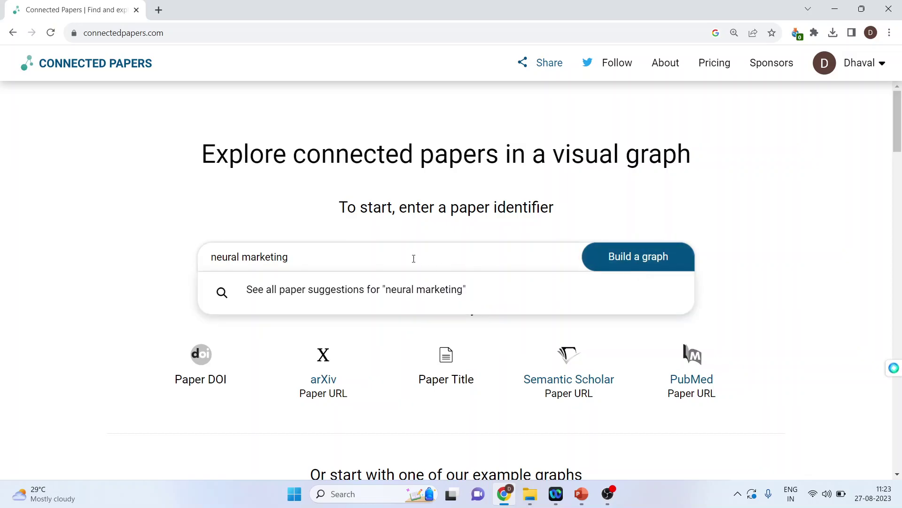
pyautogui.press('Return')
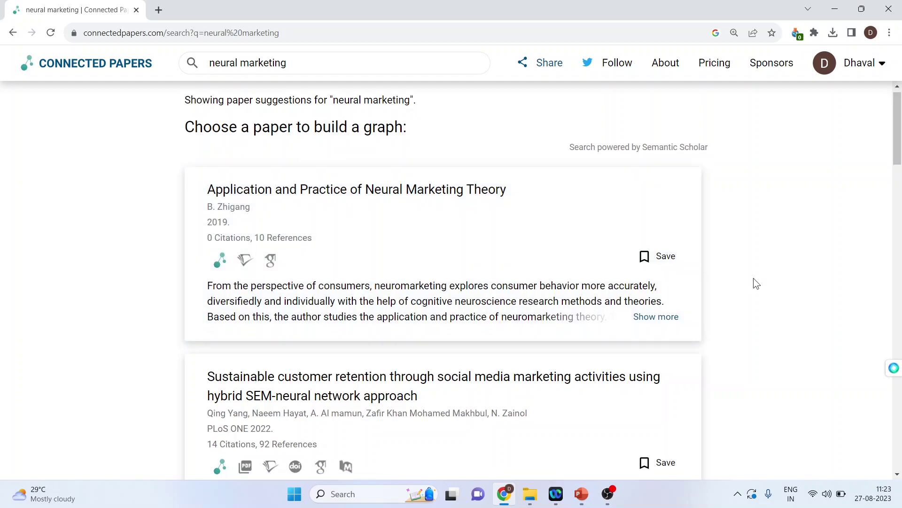
# Build the graph from the suggested paper 'Application and Practice of Neural Marketing Theory'
pyautogui.scroll(-5, 753, 282)
pyautogui.scroll(-4, 754, 278)
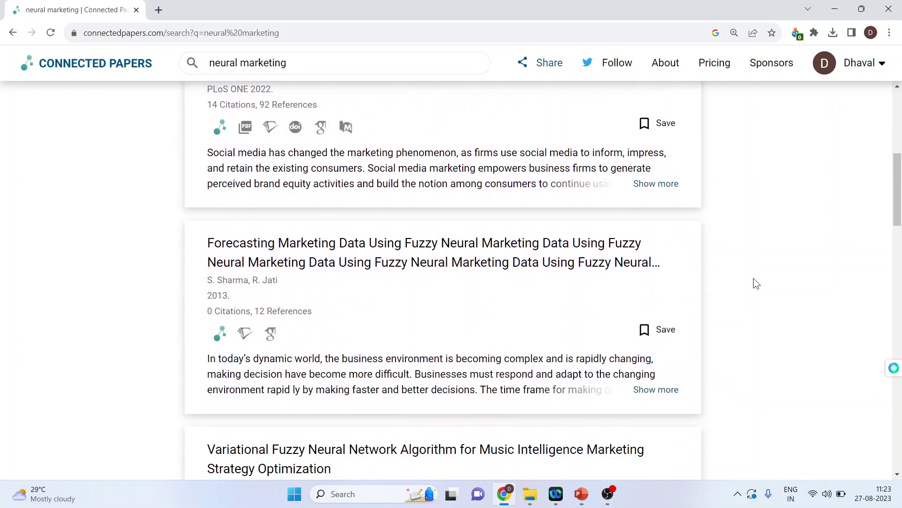
pyautogui.scroll(-2, 754, 278)
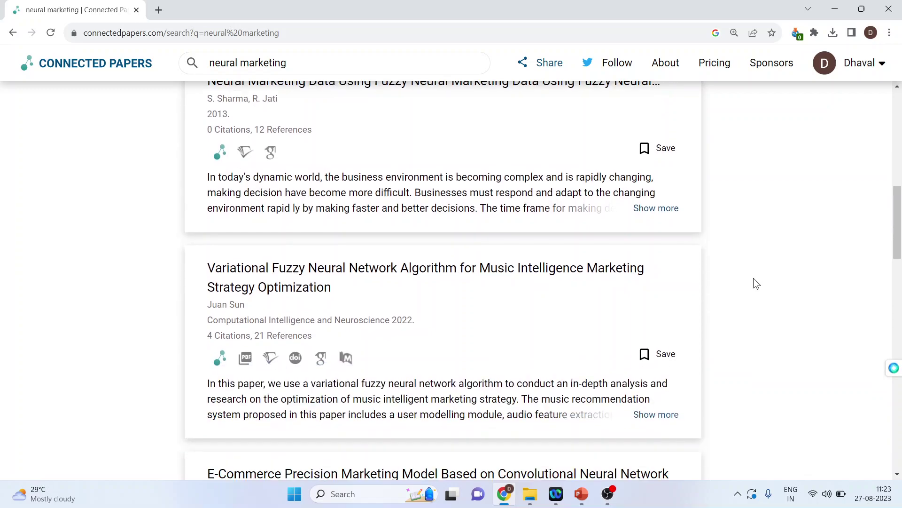
pyautogui.scroll(-4, 754, 278)
pyautogui.scroll(9, 754, 278)
pyautogui.scroll(6, 754, 277)
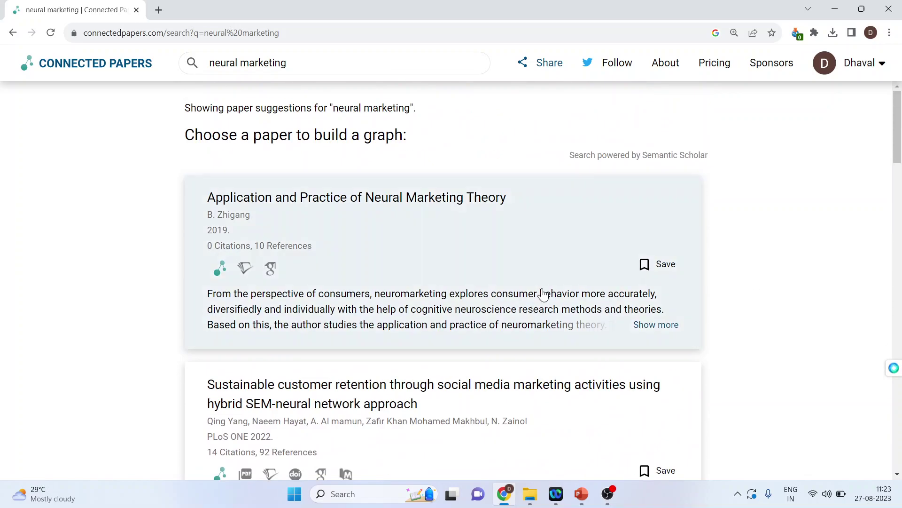
pyautogui.click(320, 199)
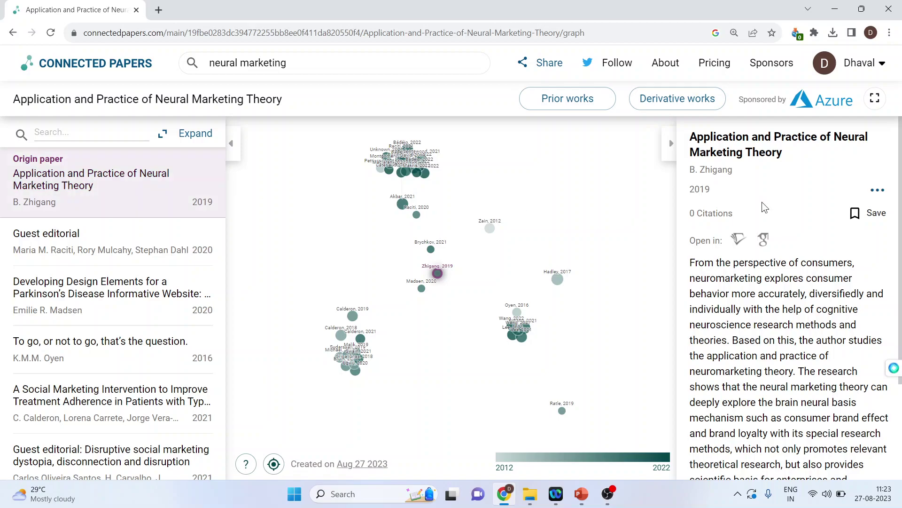
# Preview Guest editorial, Developing Design Elements, To go or not to go and the origin paper, ending on Guest editorial
pyautogui.click(75, 248)
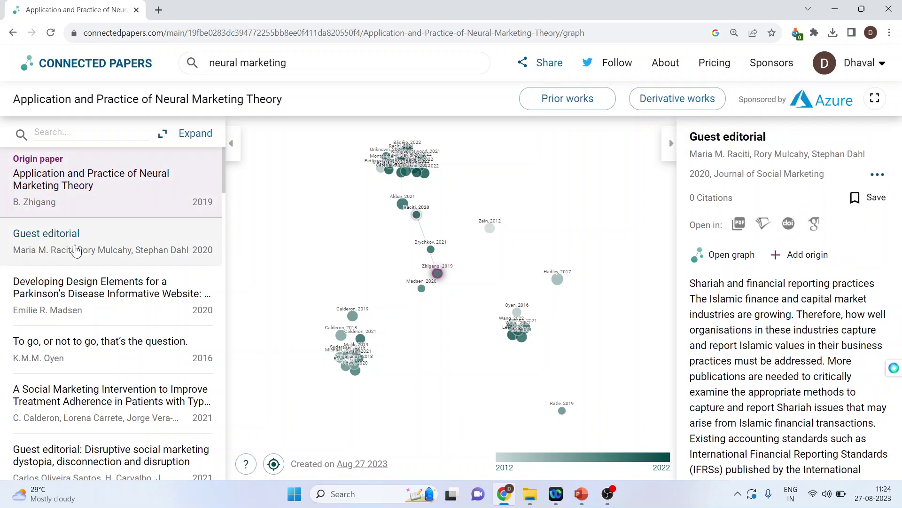
pyautogui.click(71, 295)
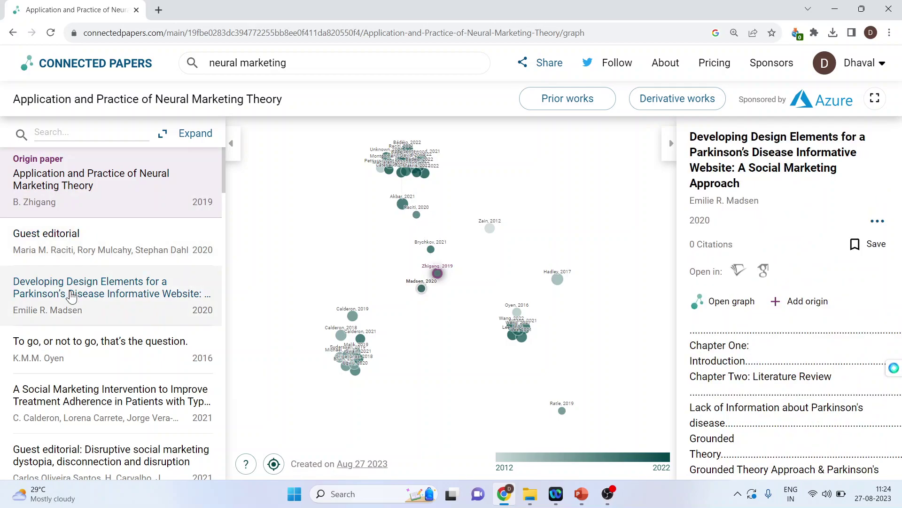
pyautogui.click(58, 346)
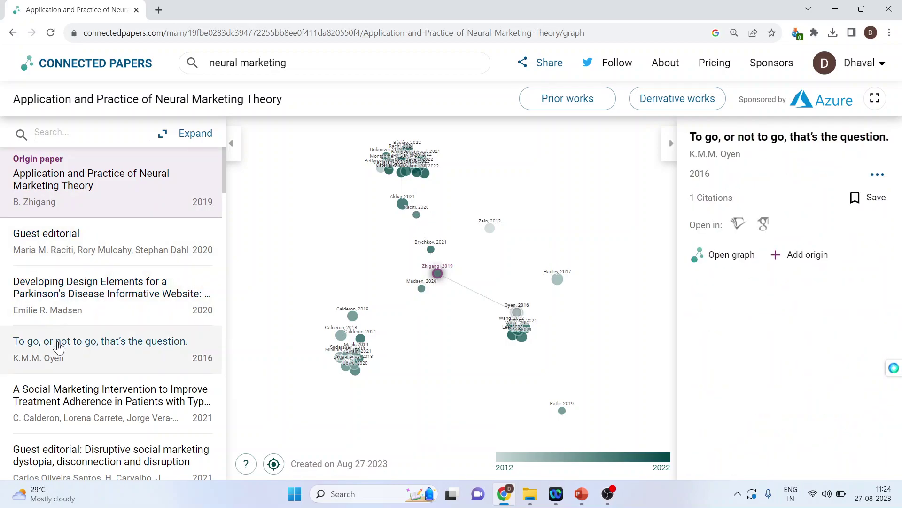
pyautogui.click(55, 175)
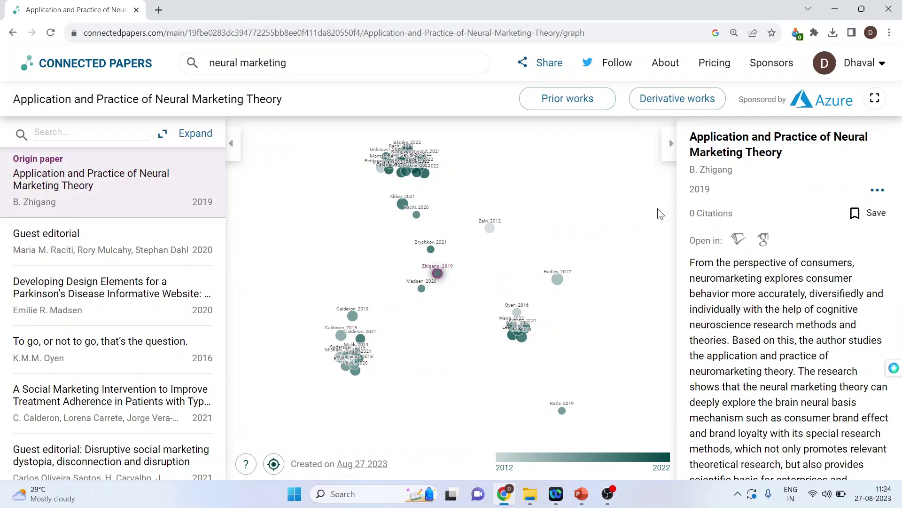
pyautogui.click(107, 249)
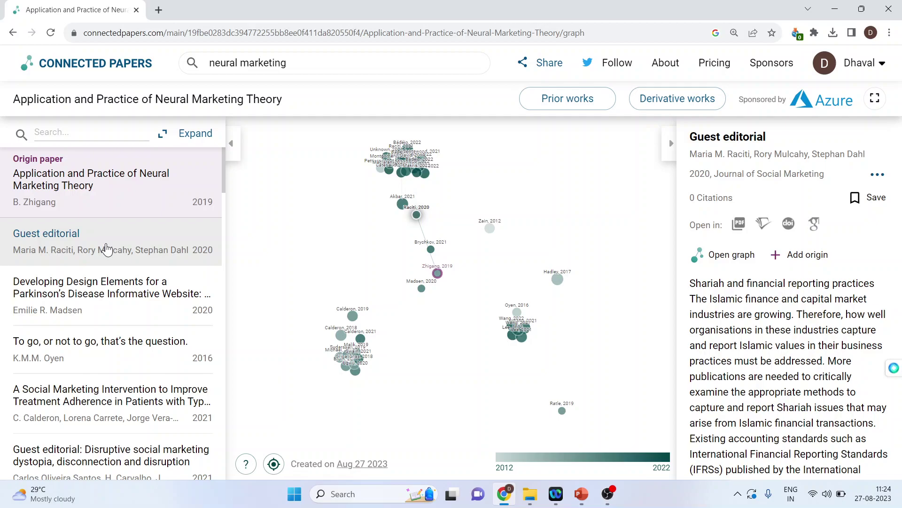
pyautogui.hotkey('ctrl', '-')
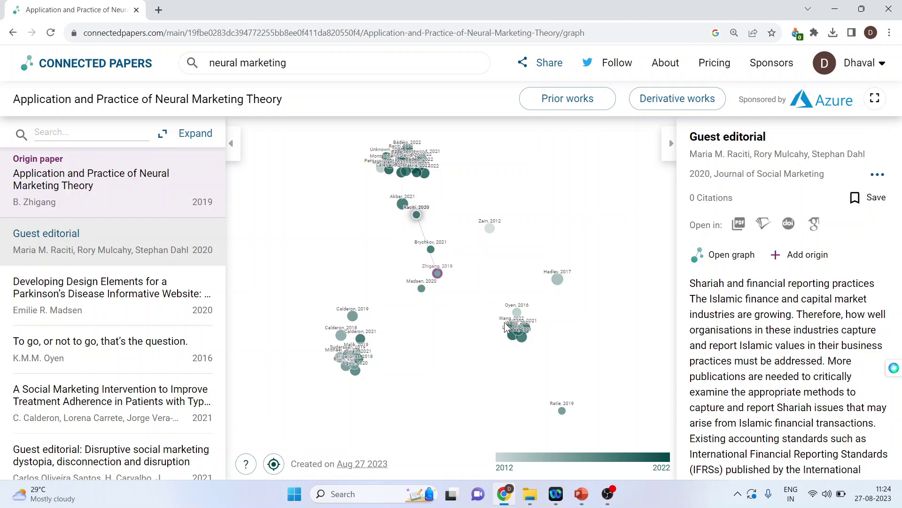
pyautogui.moveTo(524, 342)
# Nudge the graph, preview the Disruptive social marketing and food waste nodes, then reshow Guest editorial
pyautogui.moveTo(427, 180); pyautogui.dragTo(455, 195)
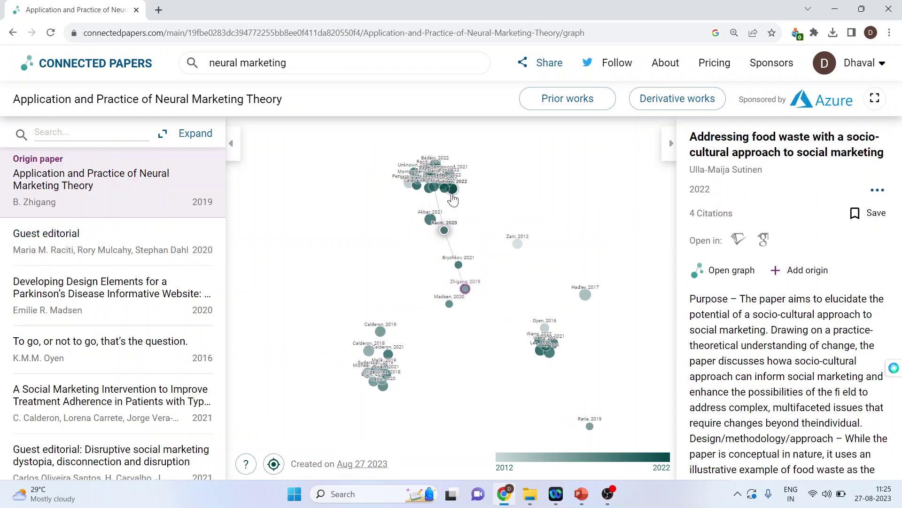
pyautogui.click(433, 189)
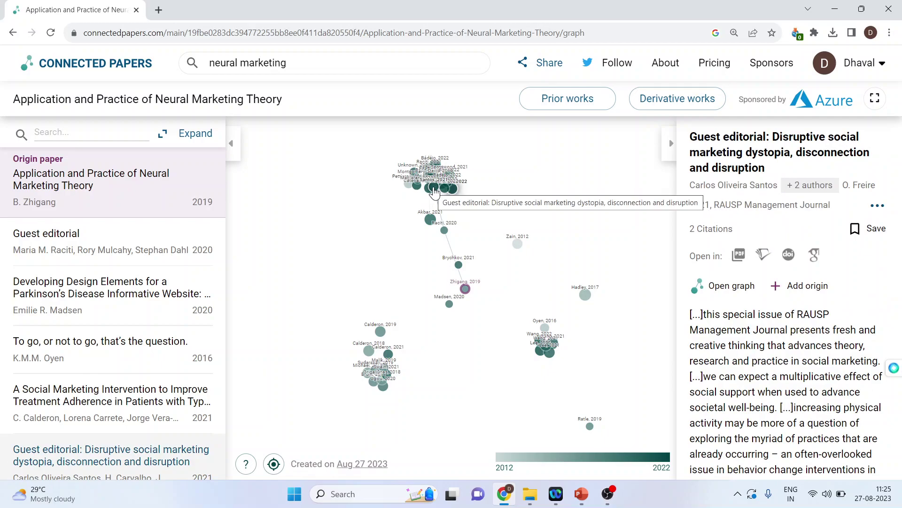
pyautogui.click(451, 188)
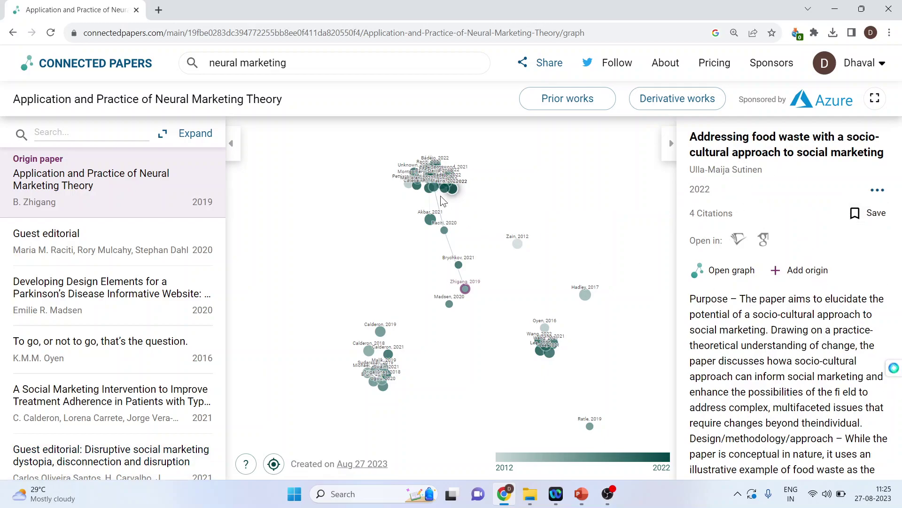
pyautogui.click(123, 244)
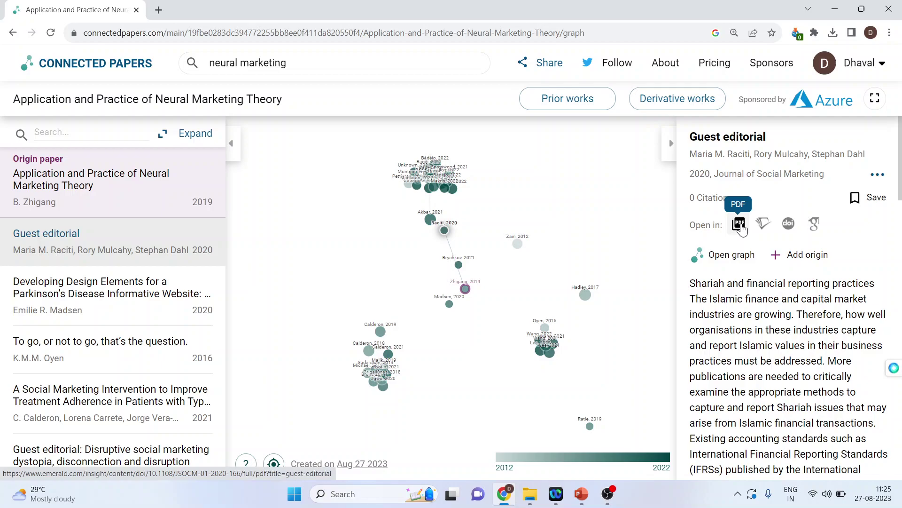
pyautogui.click(739, 225)
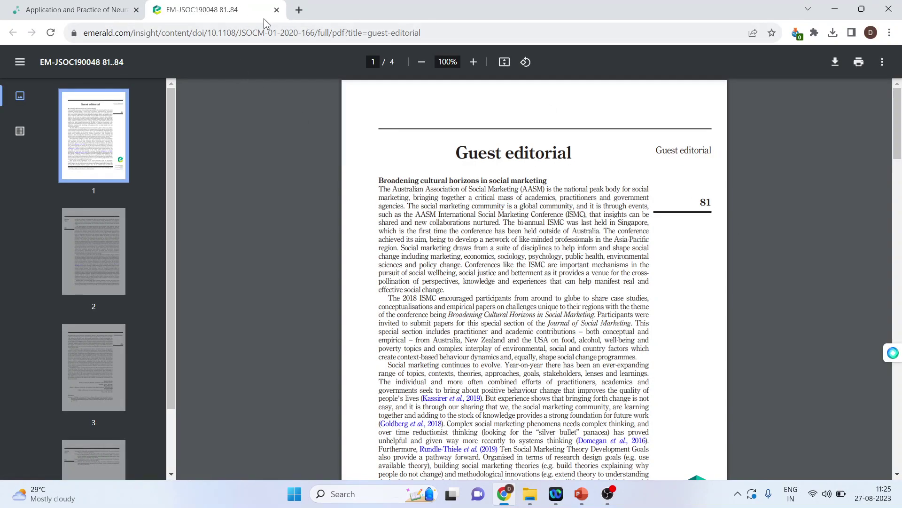
pyautogui.click(277, 10)
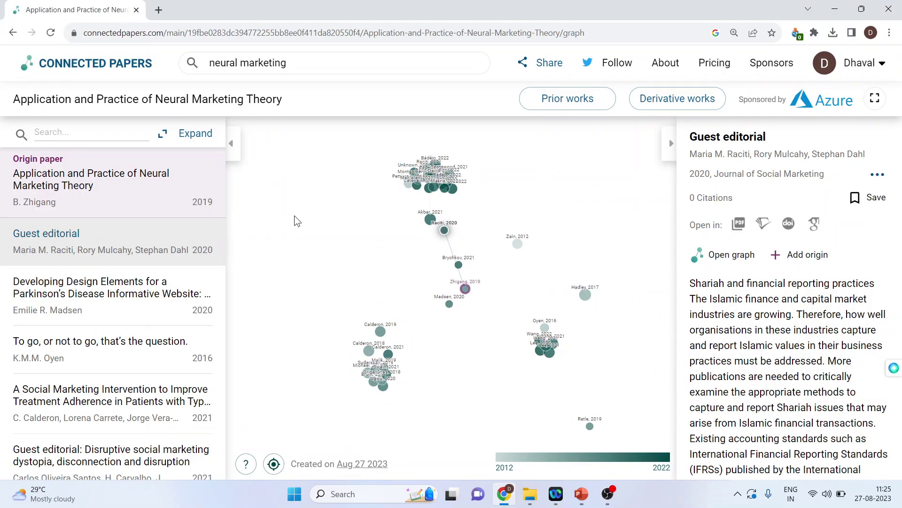
# Inspect the Raciti 2020 node, then show the origin paper's details again
pyautogui.hotkey('ctrl', '+')
pyautogui.hotkey('ctrl', '-')
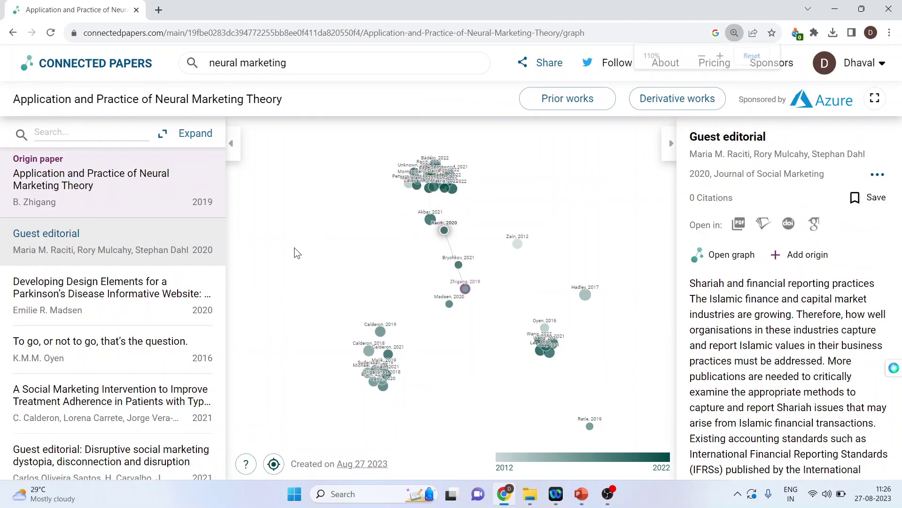
pyautogui.click(447, 235)
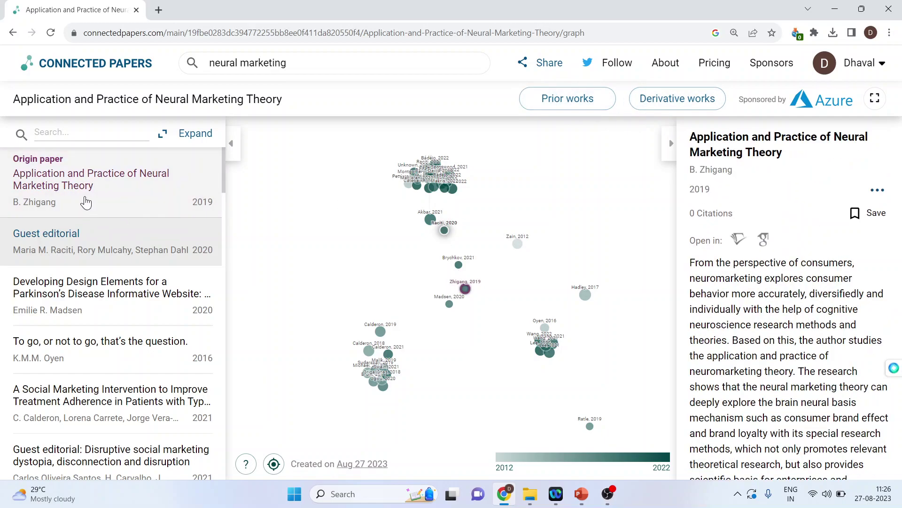
pyautogui.click(84, 199)
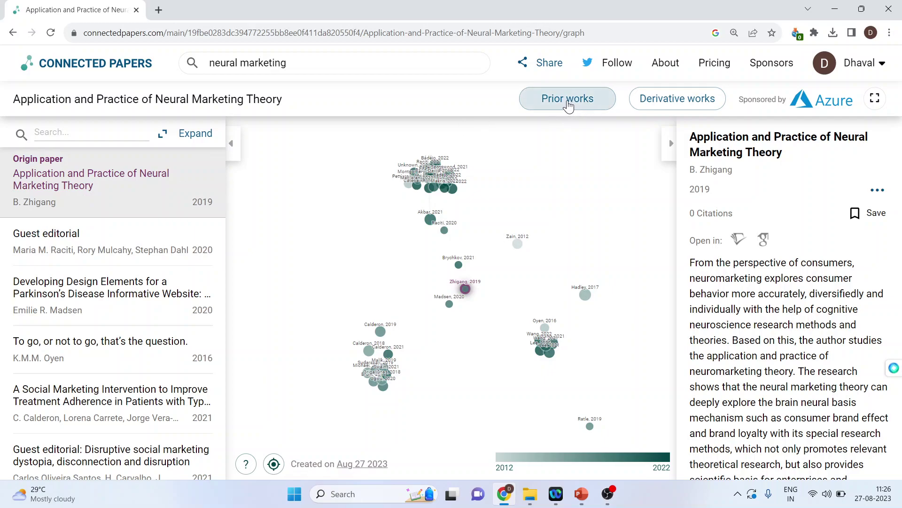
# Show Prior works, previewing Developing Design Elements and To go, or not to go, ending on the origin paper
pyautogui.click(568, 105)
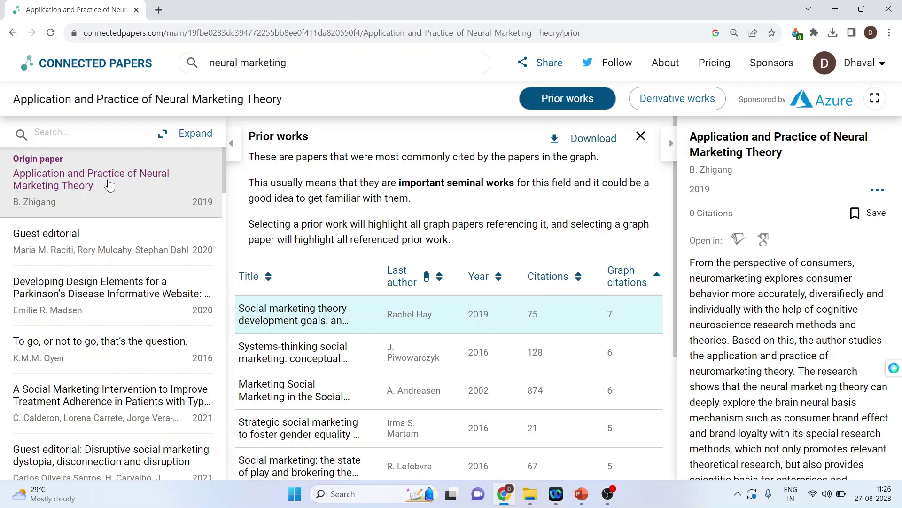
pyautogui.click(89, 310)
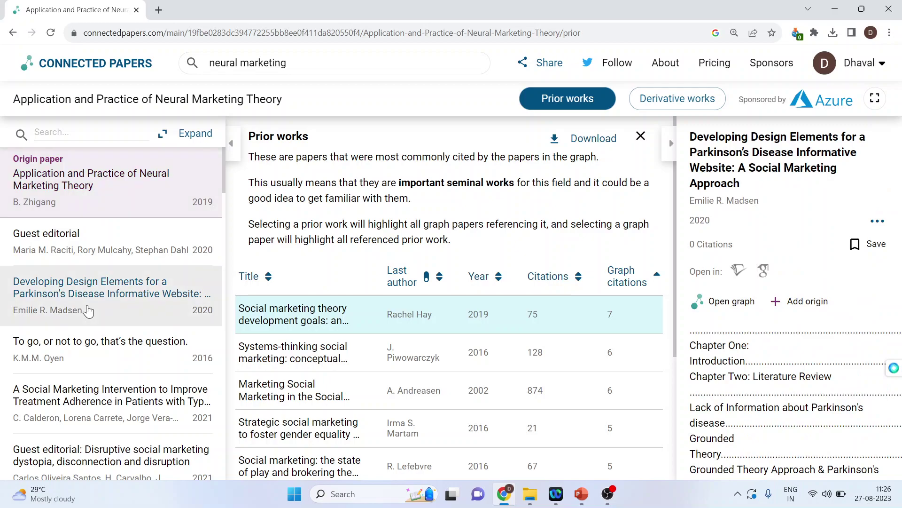
pyautogui.click(88, 345)
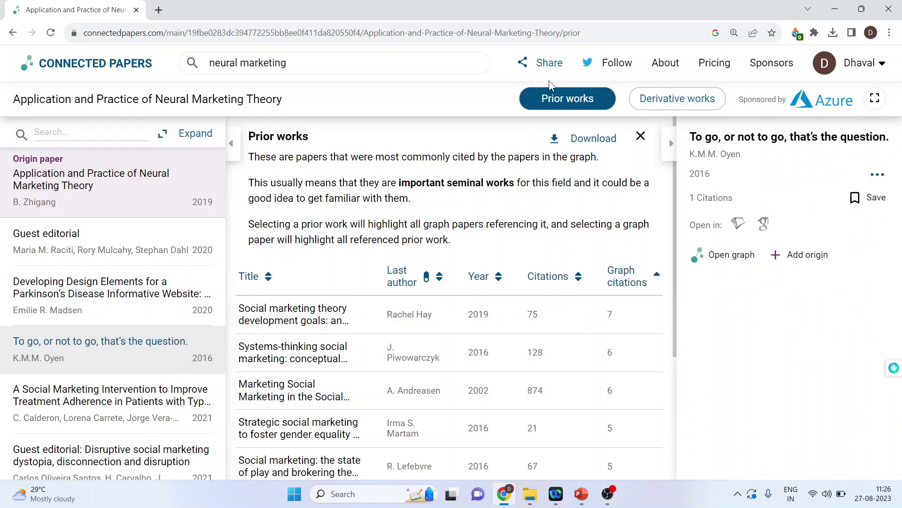
pyautogui.click(130, 188)
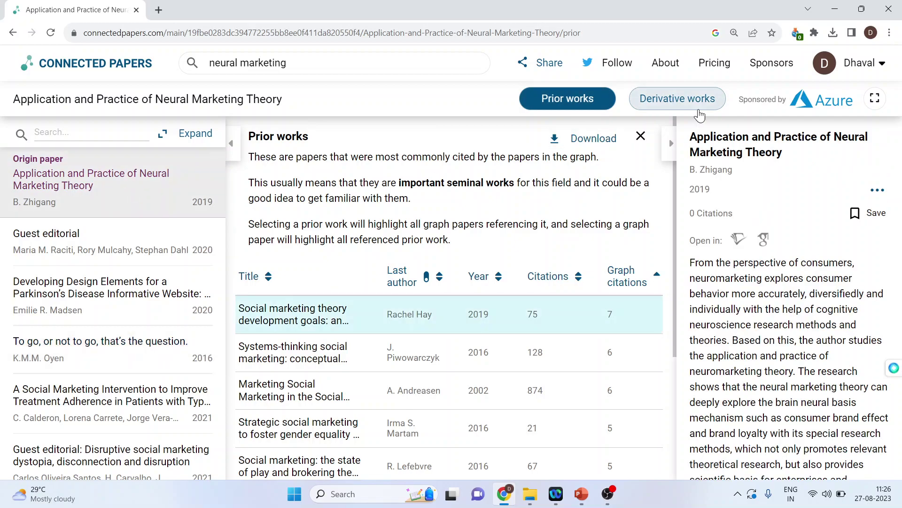
# Show Derivative works, preview the Myths about Treatment of Diabetes paper, and return to the origin paper
pyautogui.click(687, 104)
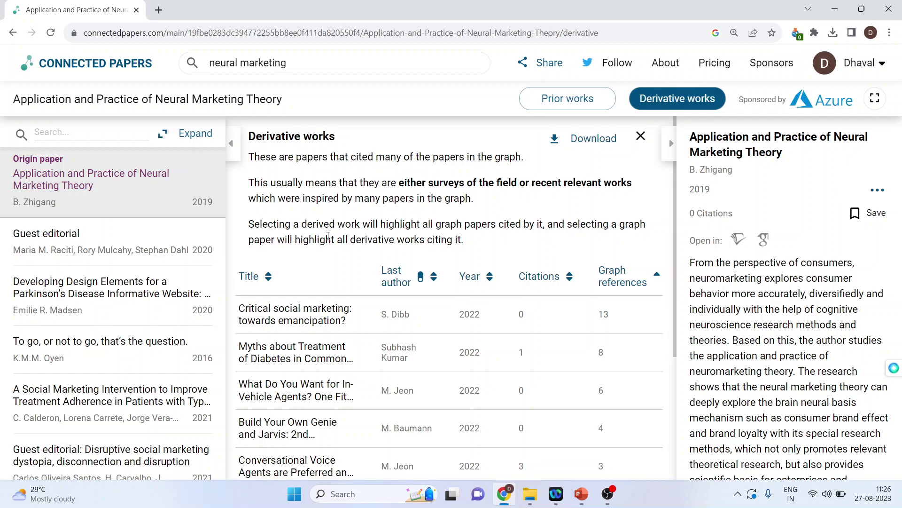
pyautogui.click(259, 348)
pyautogui.click(124, 199)
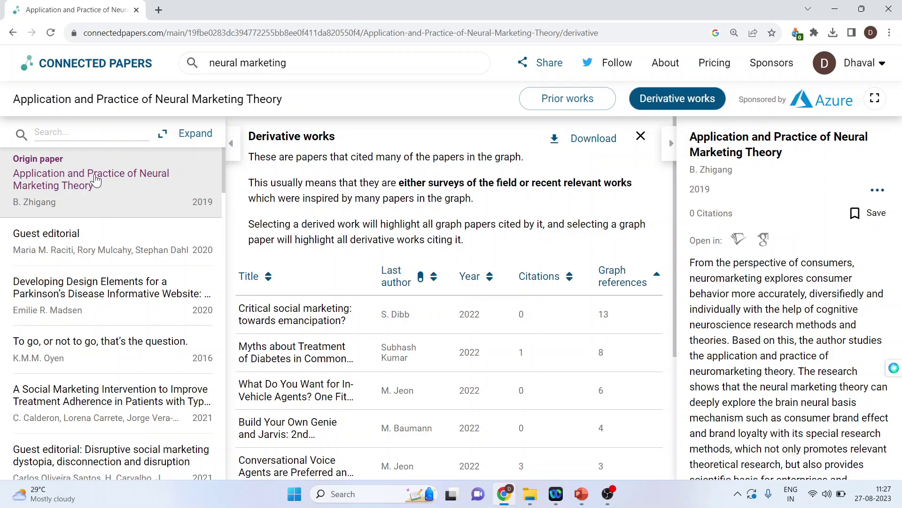
# Reset the Chrome page zoom to 100% and show the Developing Design Elements paper's details
pyautogui.hotkey('ctrl', '-')
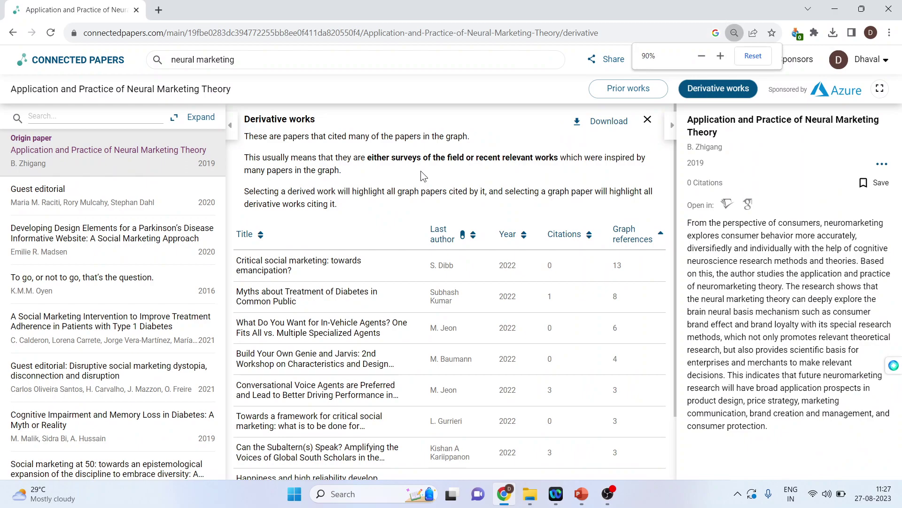
pyautogui.click(890, 33)
pyautogui.click(856, 171)
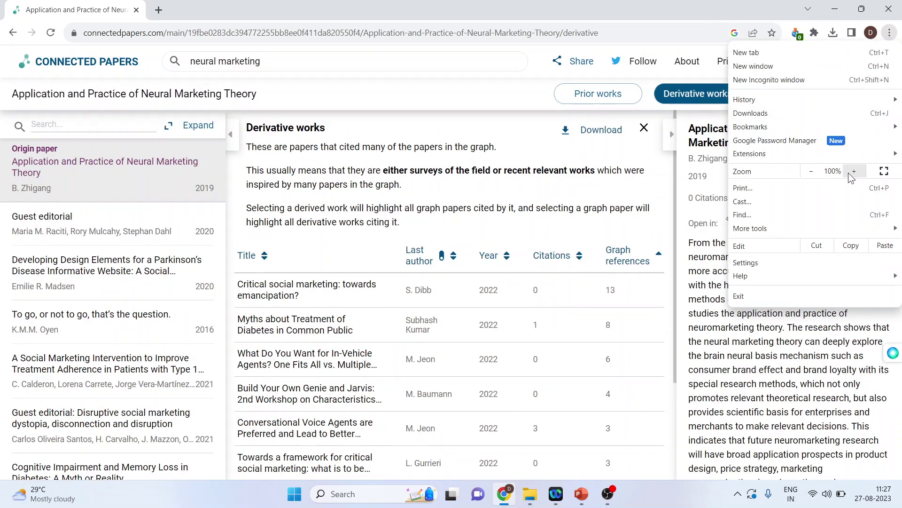
pyautogui.click(86, 274)
pyautogui.click(661, 292)
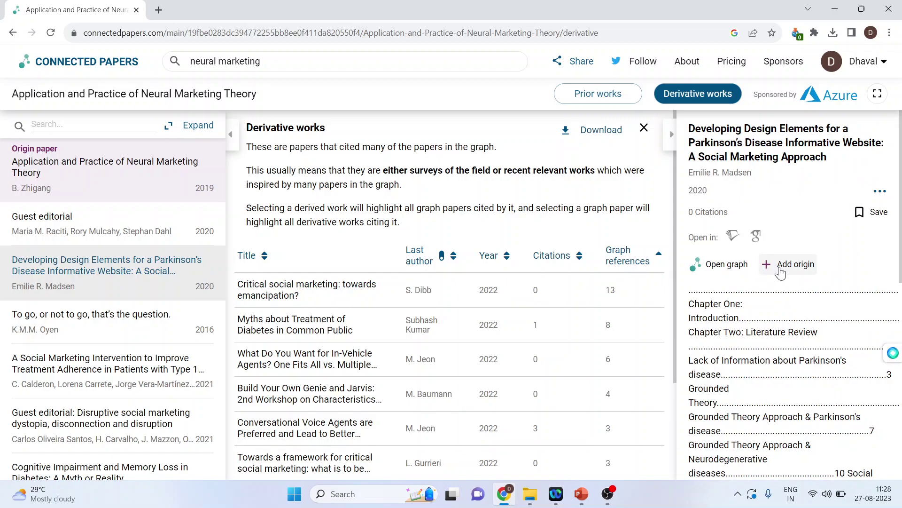
pyautogui.click(781, 272)
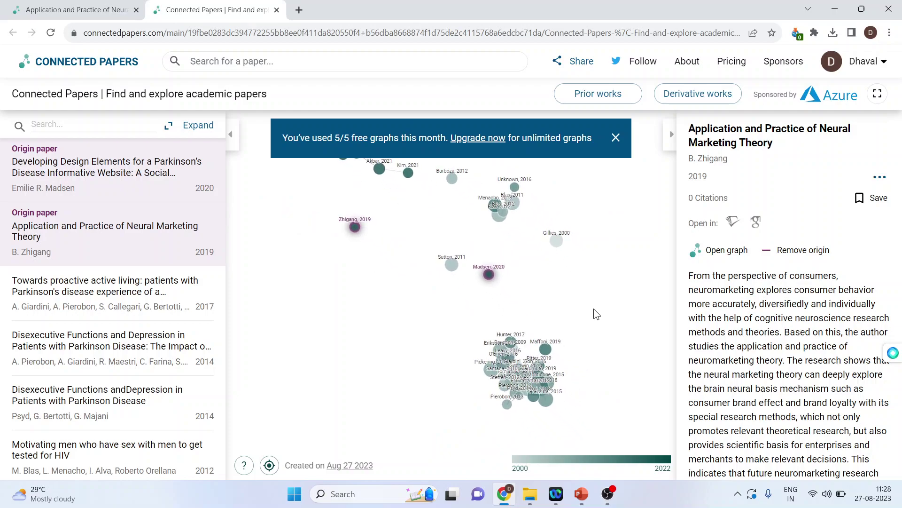
pyautogui.click(277, 10)
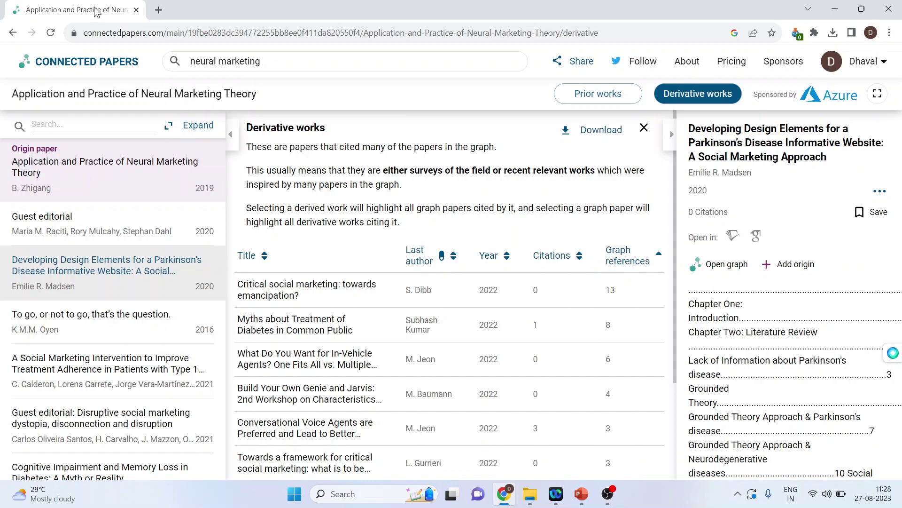
pyautogui.click(718, 265)
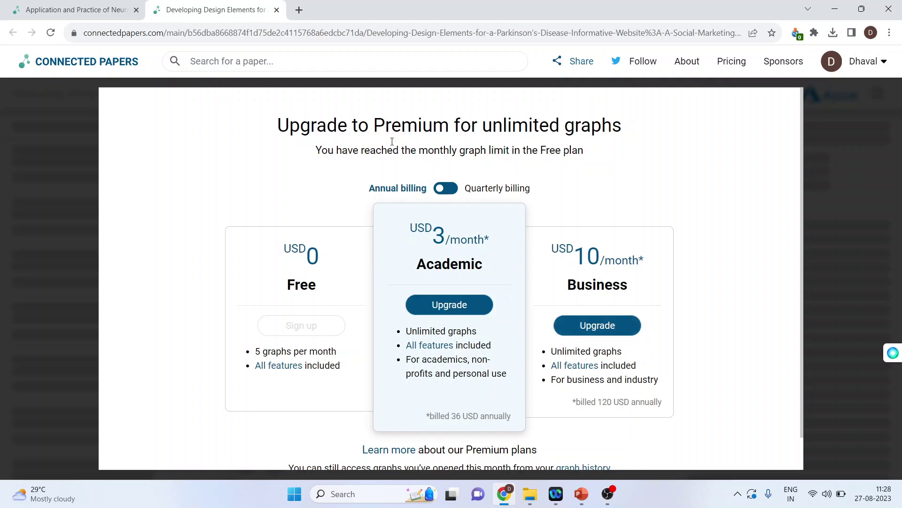
pyautogui.click(277, 10)
pyautogui.hotkey('ctrl', '-')
pyautogui.hotkey('ctrl', '+')
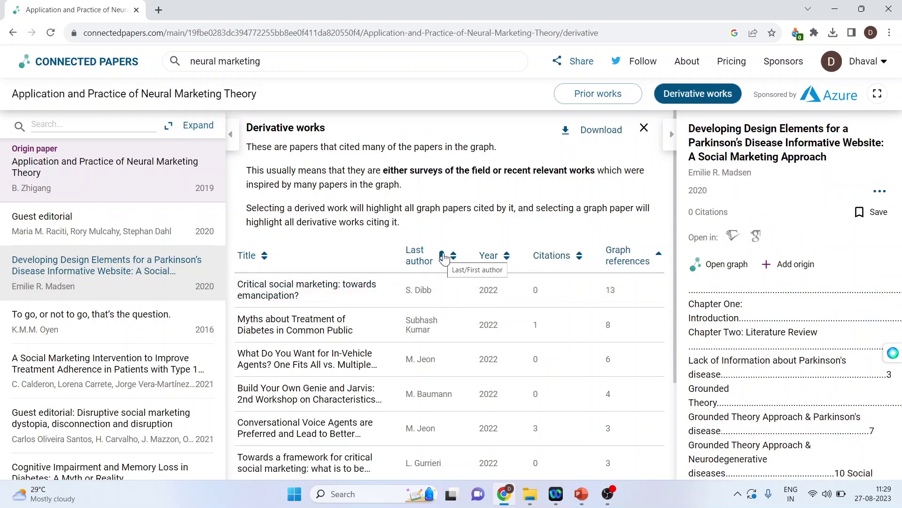
# Show first authors, sort derivative works by graph references highest first, and download the .bib file
pyautogui.click(442, 256)
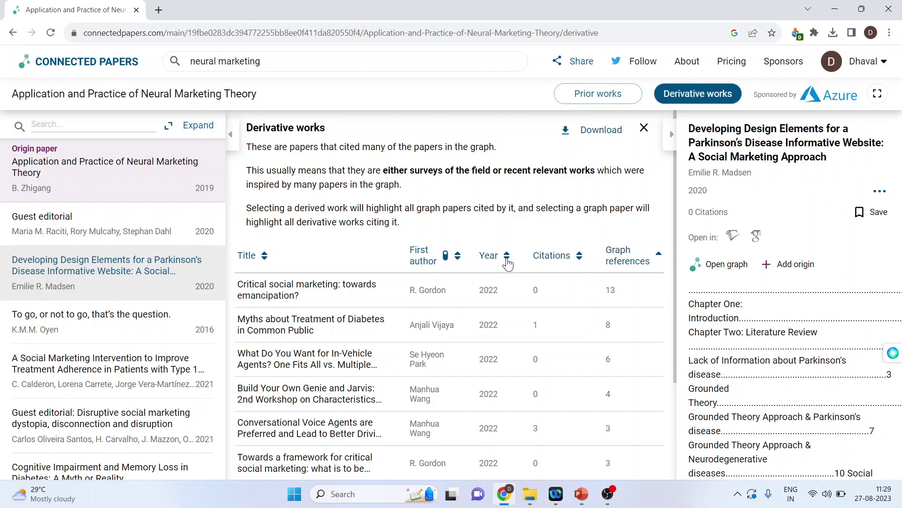
pyautogui.click(507, 256)
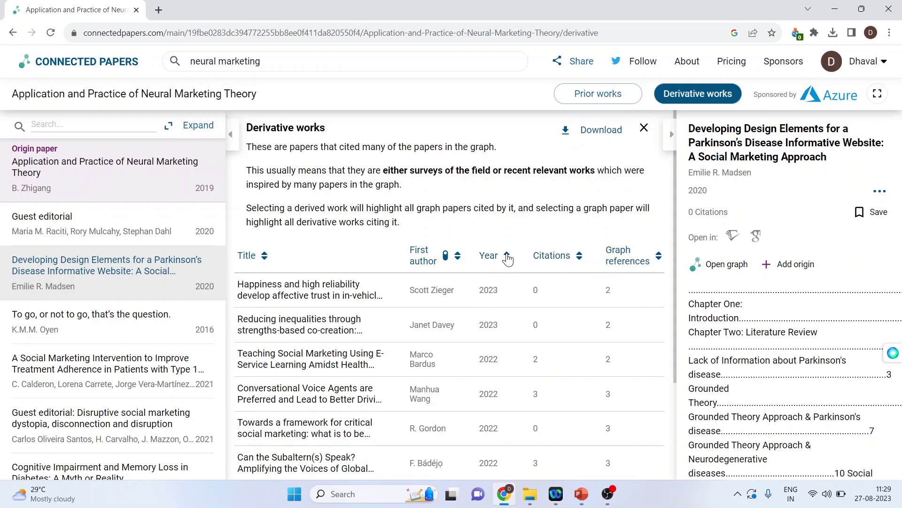
pyautogui.click(507, 257)
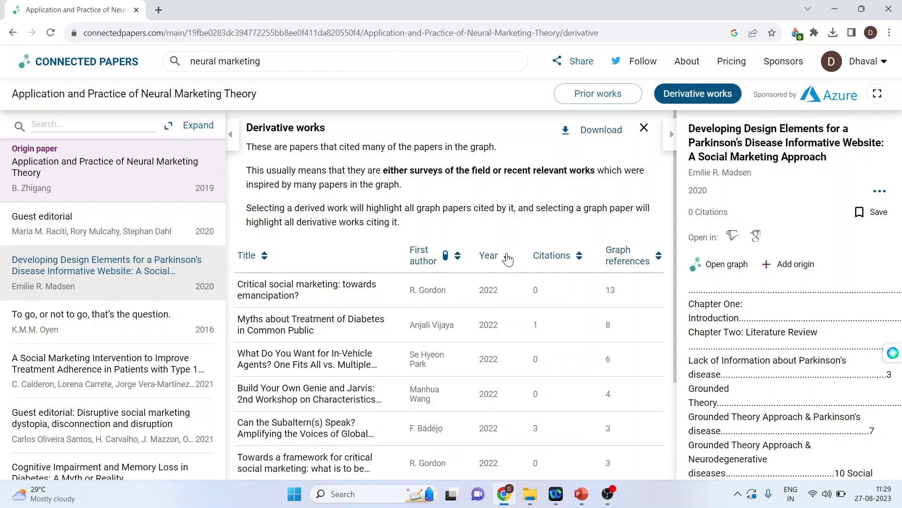
pyautogui.click(580, 258)
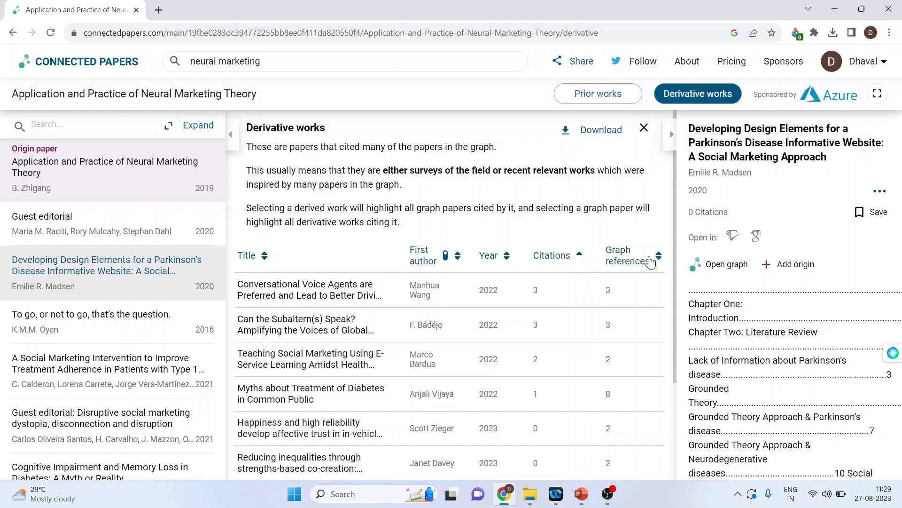
pyautogui.click(659, 258)
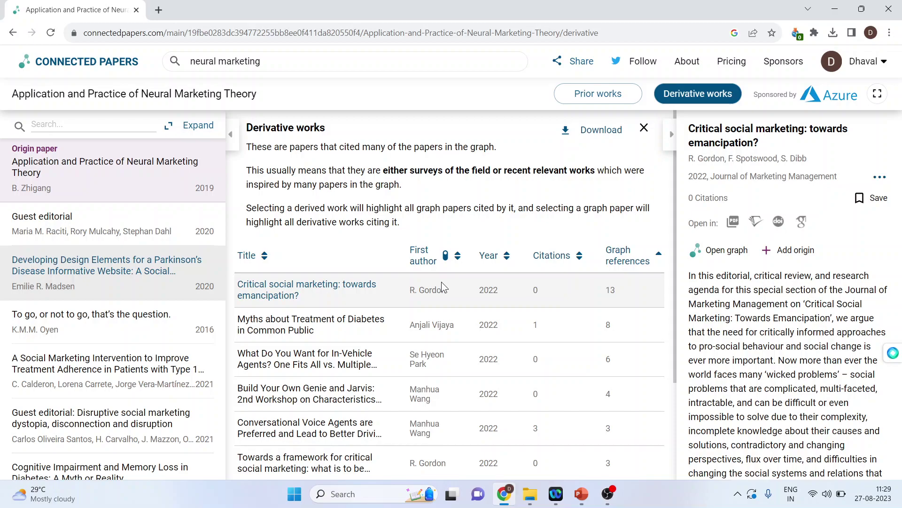
pyautogui.click(597, 137)
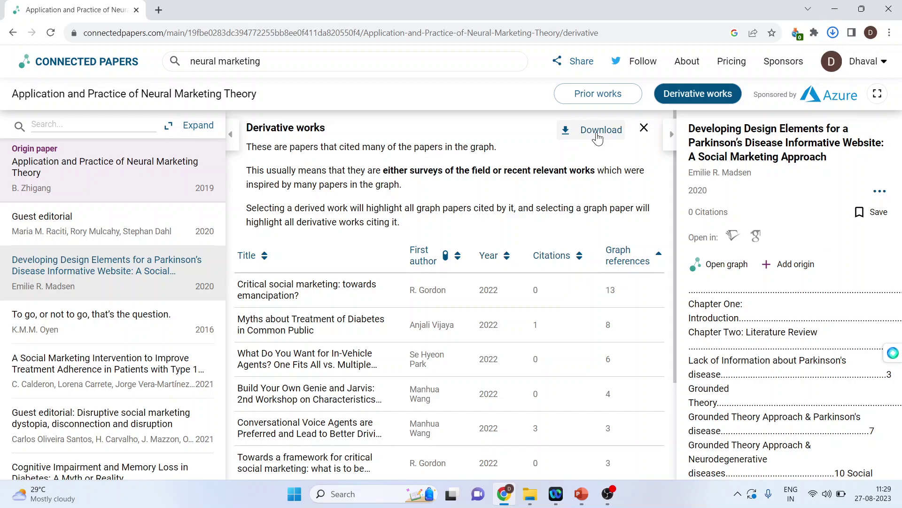